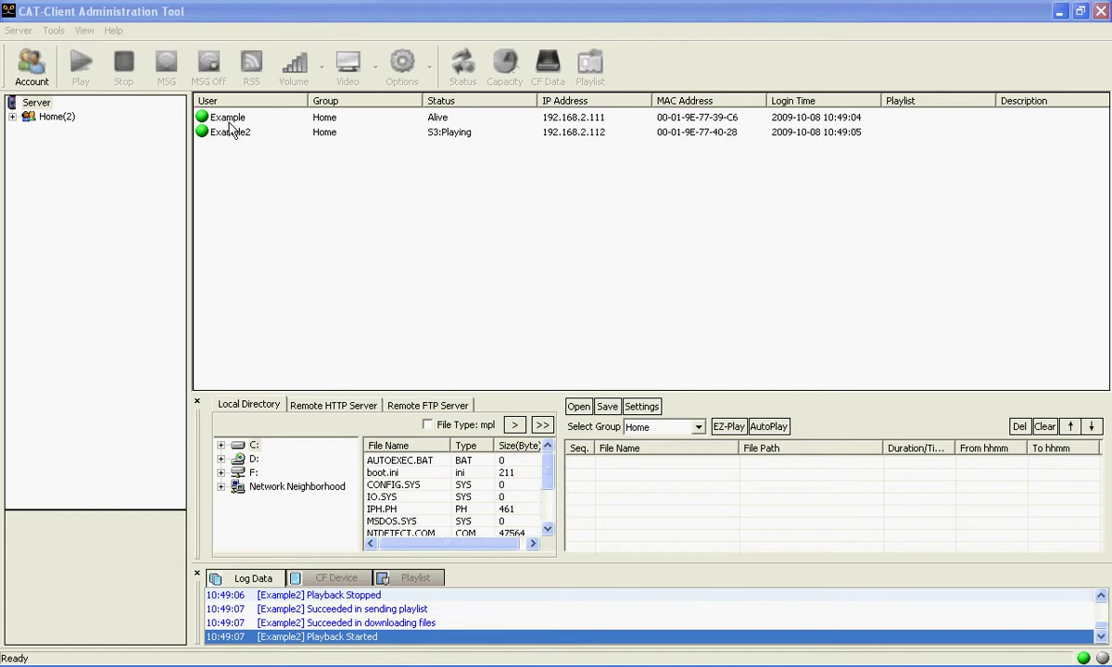
# Use the Add/Edit Account wizard to create a user group named 'Test' with AutoPlay disabled
pyautogui.click(53, 31)
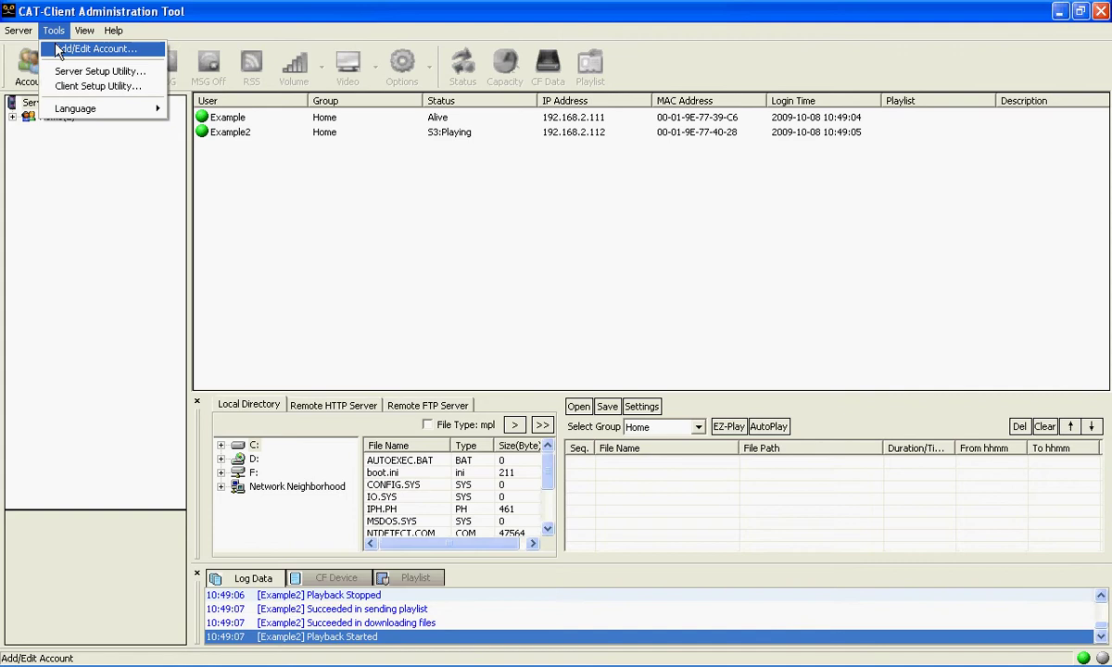
pyautogui.click(84, 49)
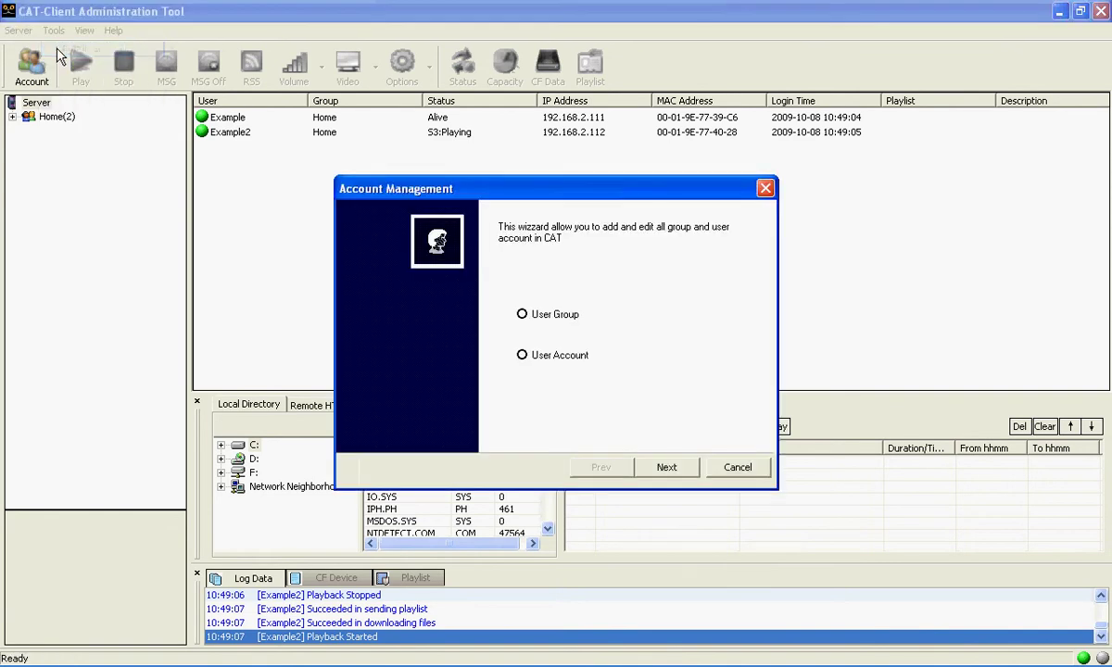
pyautogui.click(674, 468)
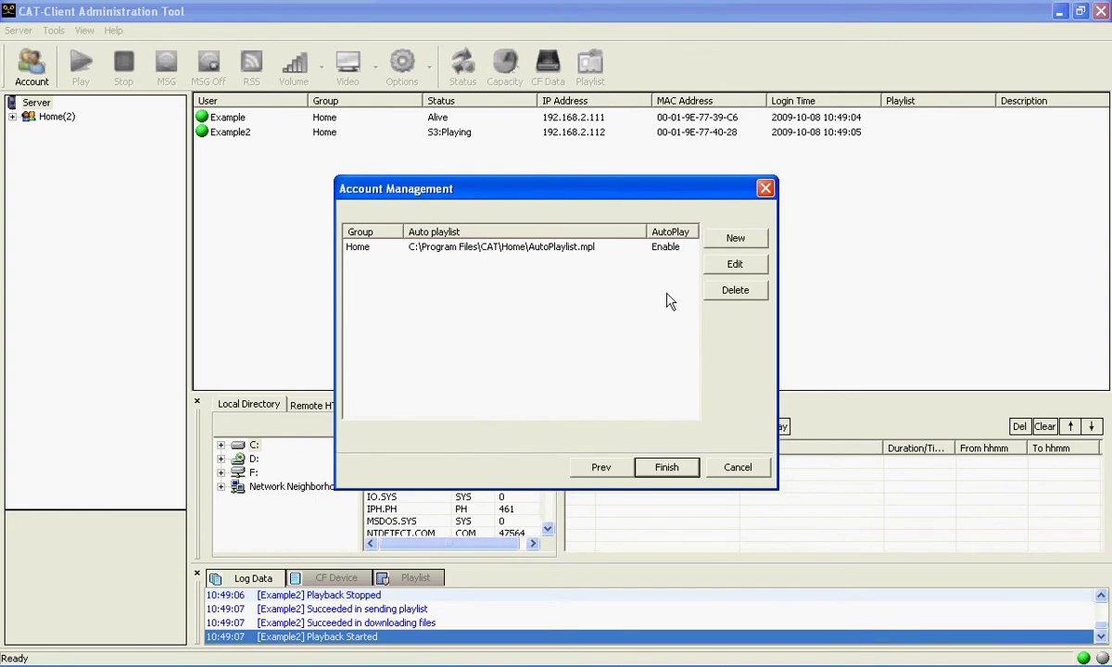
pyautogui.click(734, 240)
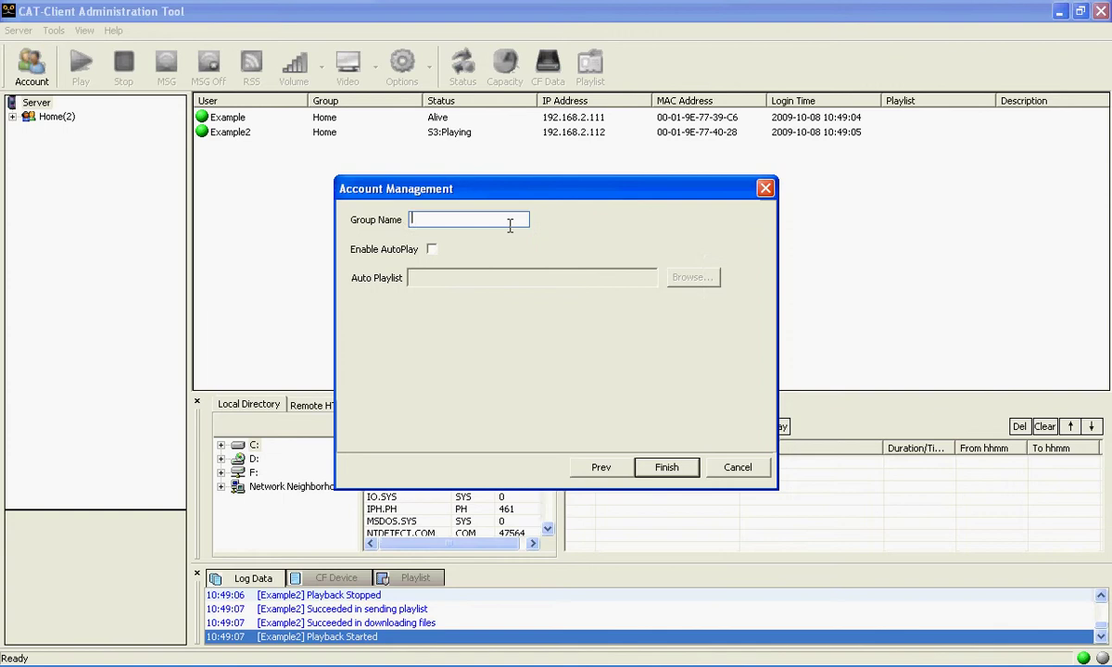
pyautogui.write('Test')
pyautogui.click(669, 465)
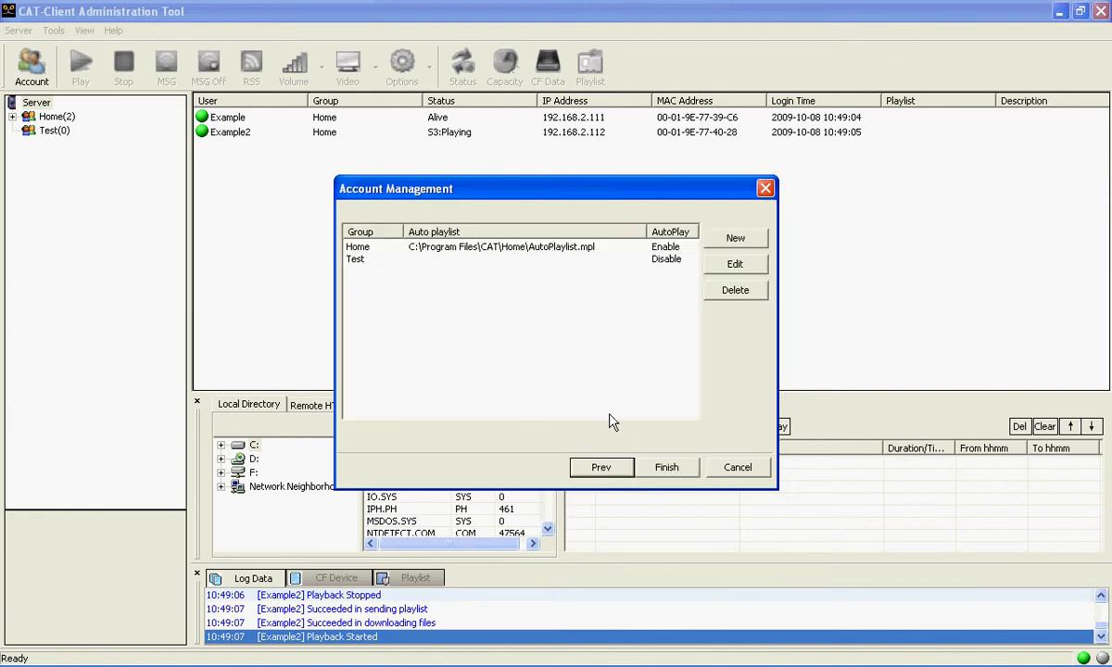
pyautogui.click(667, 467)
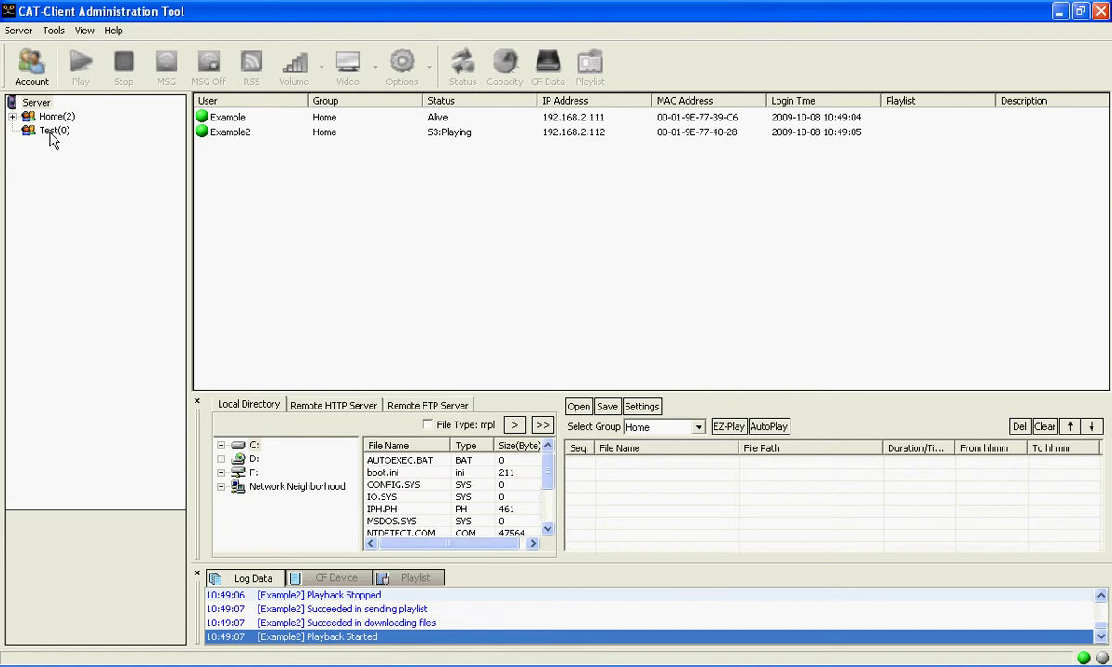
# Reopen account management on the player accounts list and dismiss the no-selection warning
pyautogui.click(56, 32)
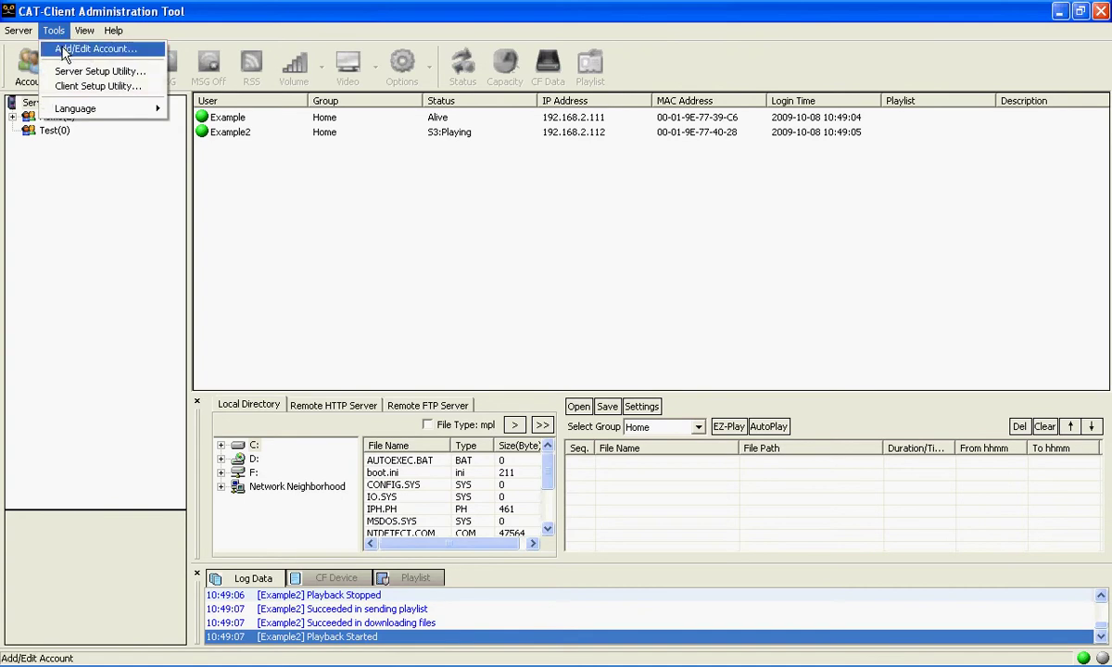
pyautogui.click(64, 50)
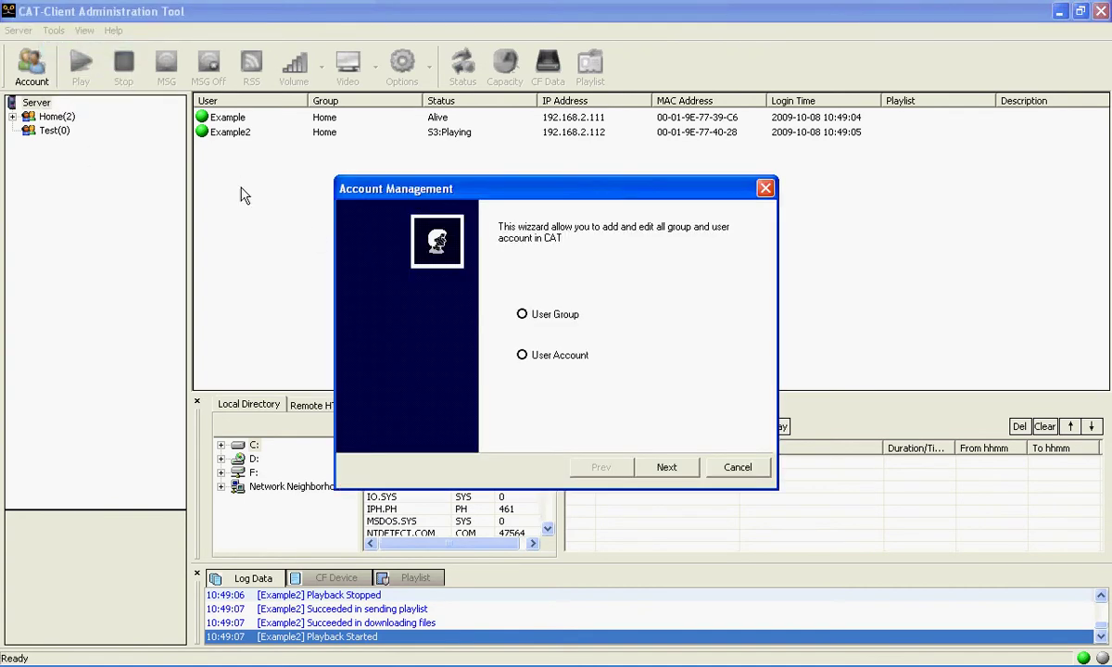
pyautogui.click(542, 359)
pyautogui.click(667, 468)
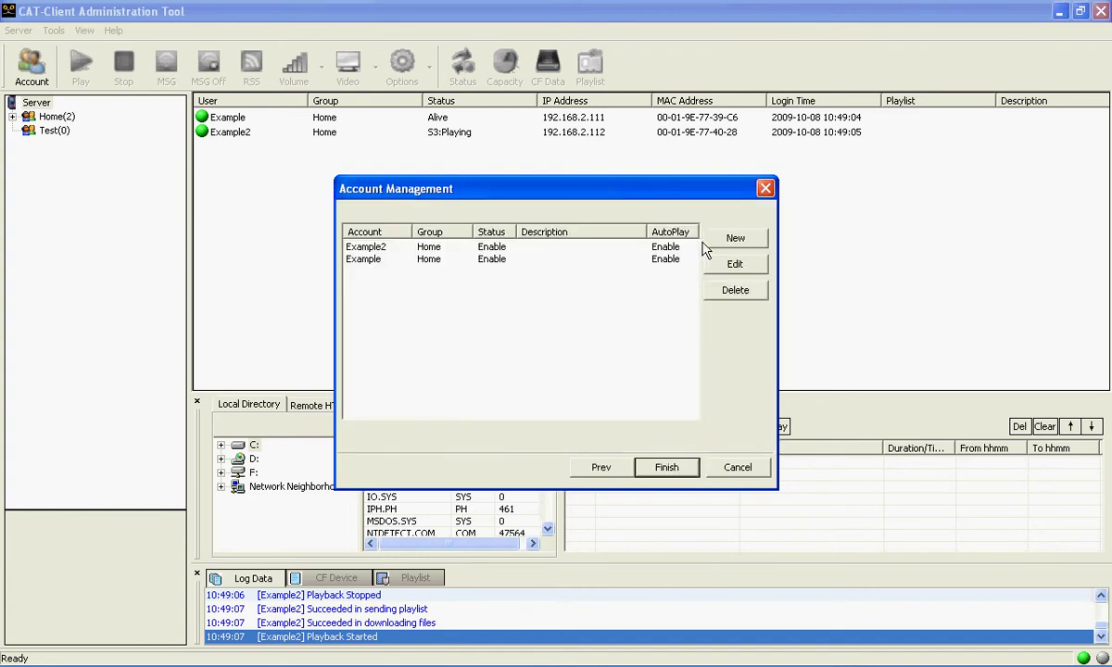
pyautogui.click(734, 264)
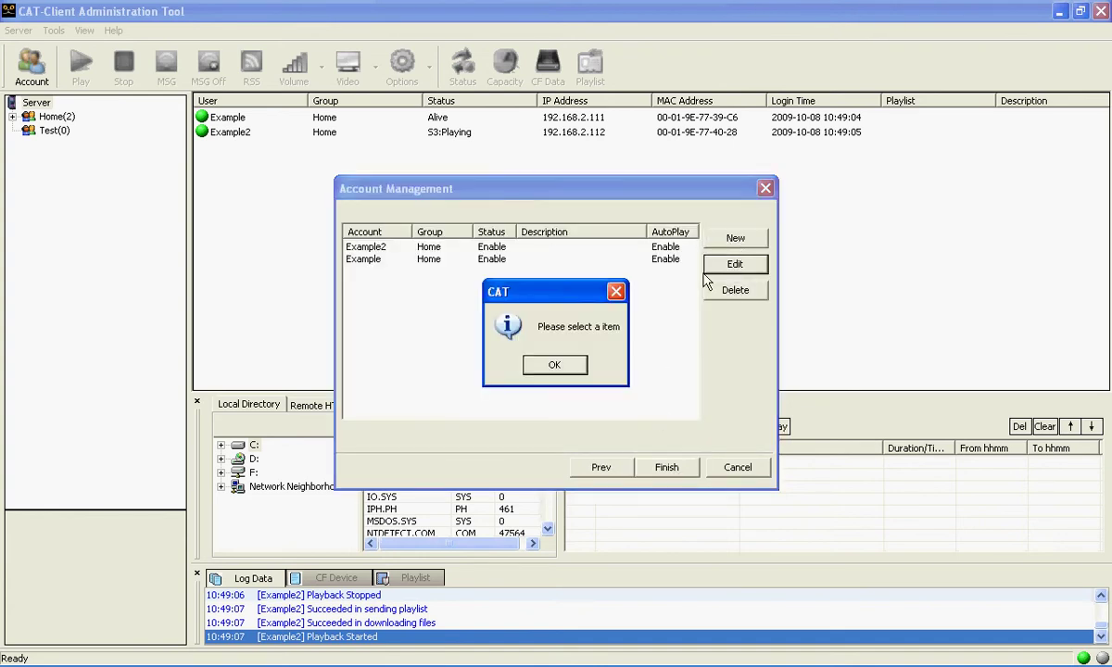
pyautogui.click(571, 374)
# Move the Example account into the Test group, entering its password, and save
pyautogui.click(361, 259)
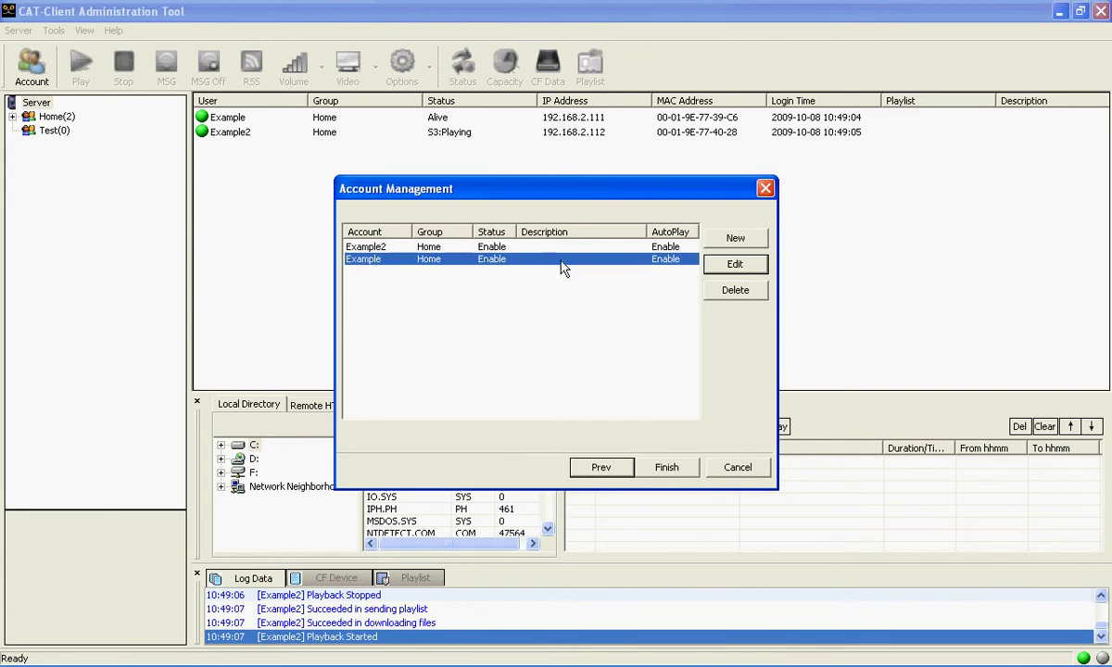
pyautogui.click(732, 265)
pyautogui.click(543, 342)
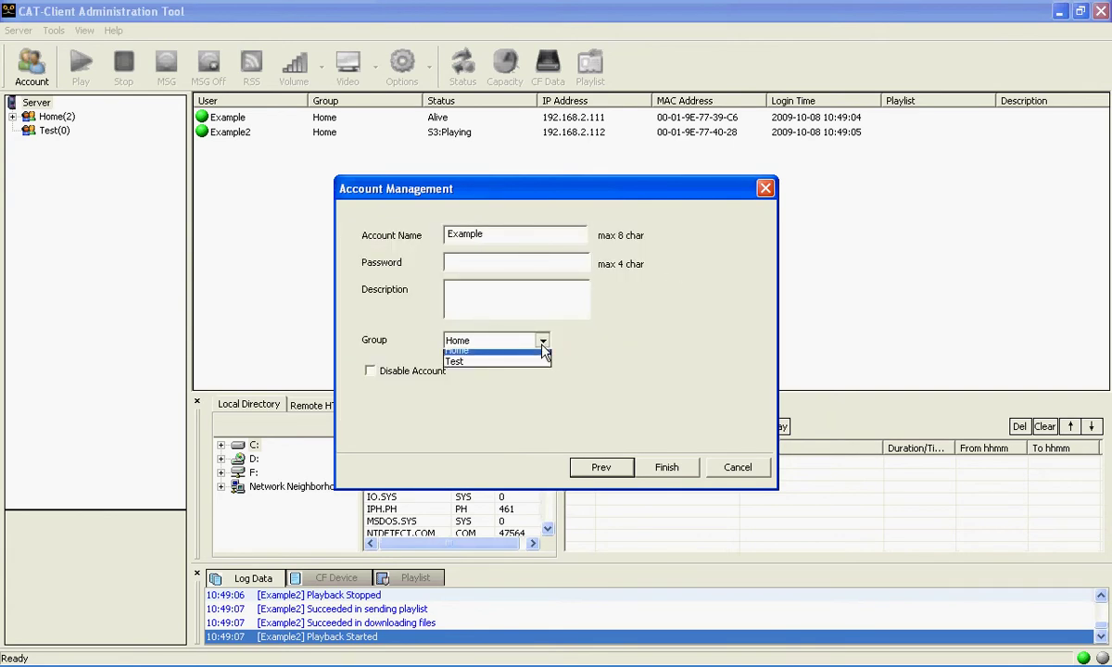
pyautogui.click(530, 362)
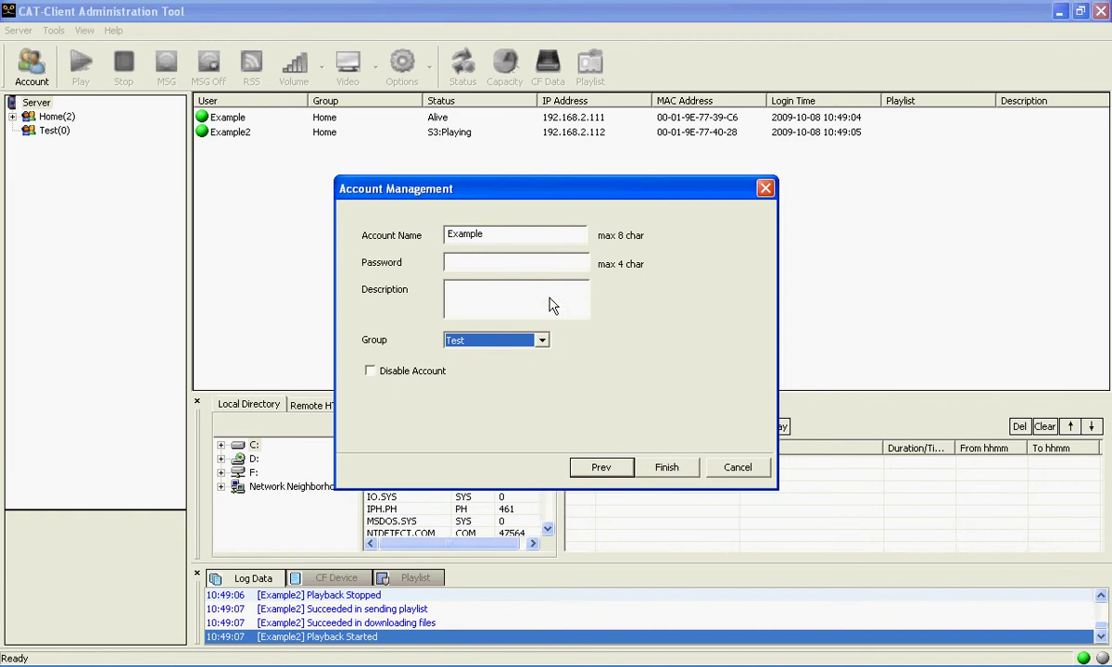
pyautogui.click(543, 268)
pyautogui.write('1')
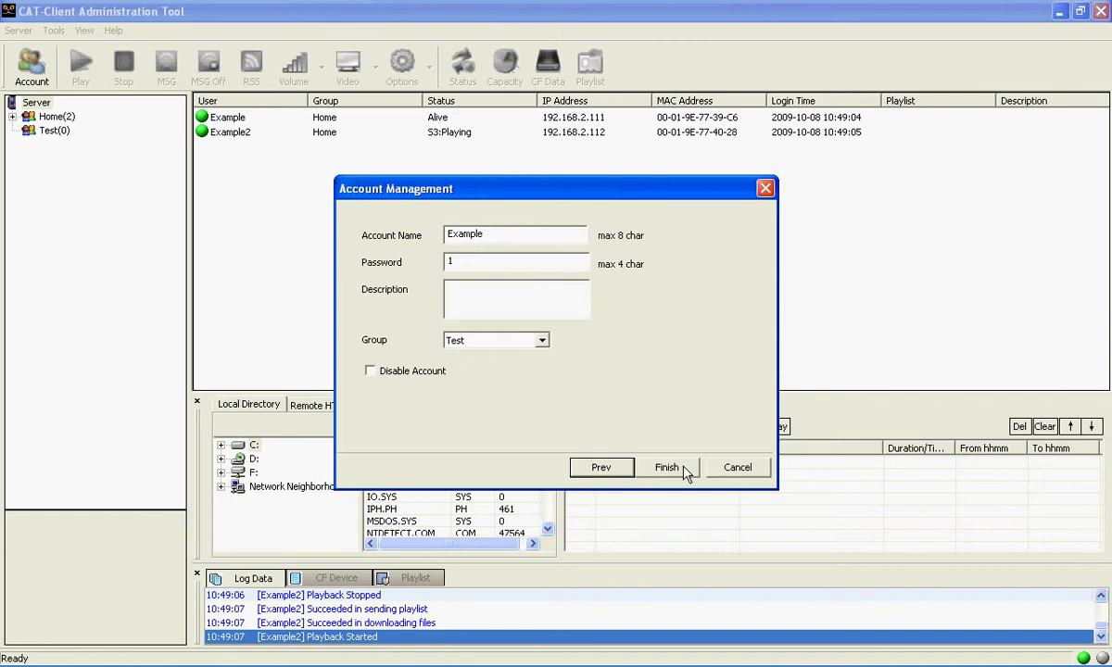
pyautogui.click(651, 467)
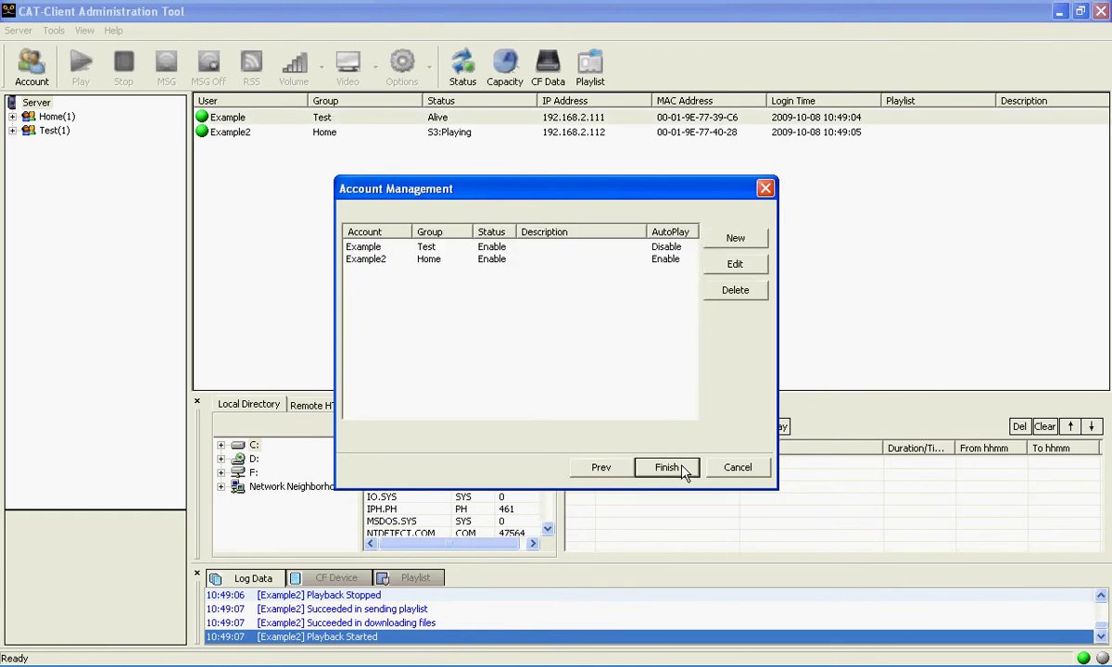
# Move Example2 into the Test group with its password, then close account management
pyautogui.click(436, 259)
pyautogui.click(727, 266)
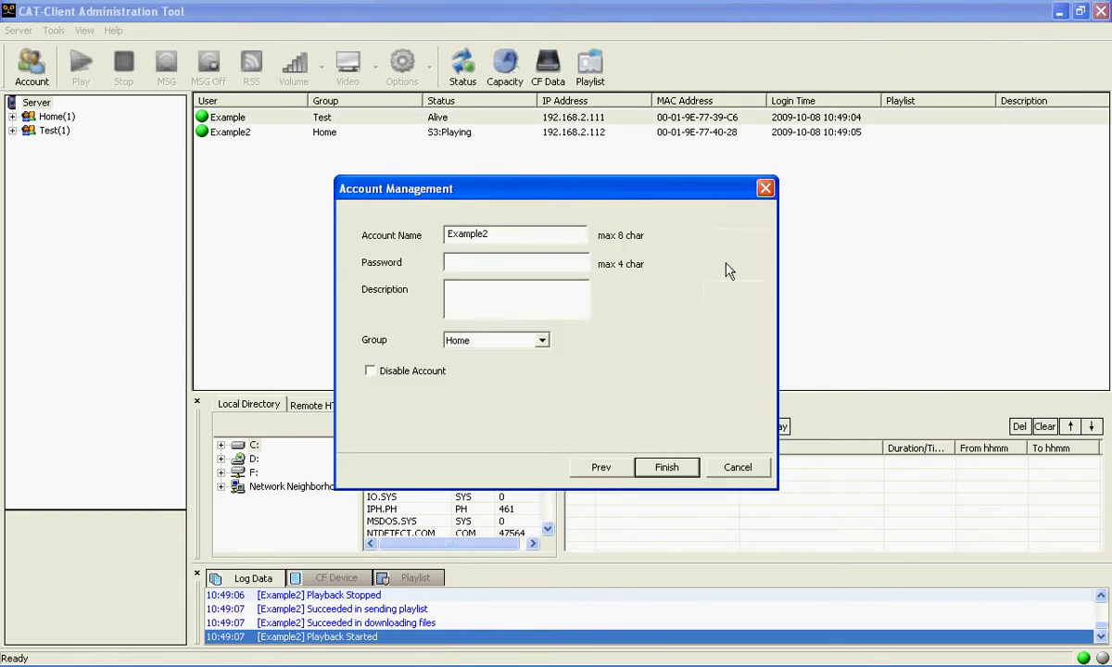
pyautogui.click(541, 341)
pyautogui.click(514, 368)
pyautogui.click(505, 263)
pyautogui.write('123')
pyautogui.click(664, 468)
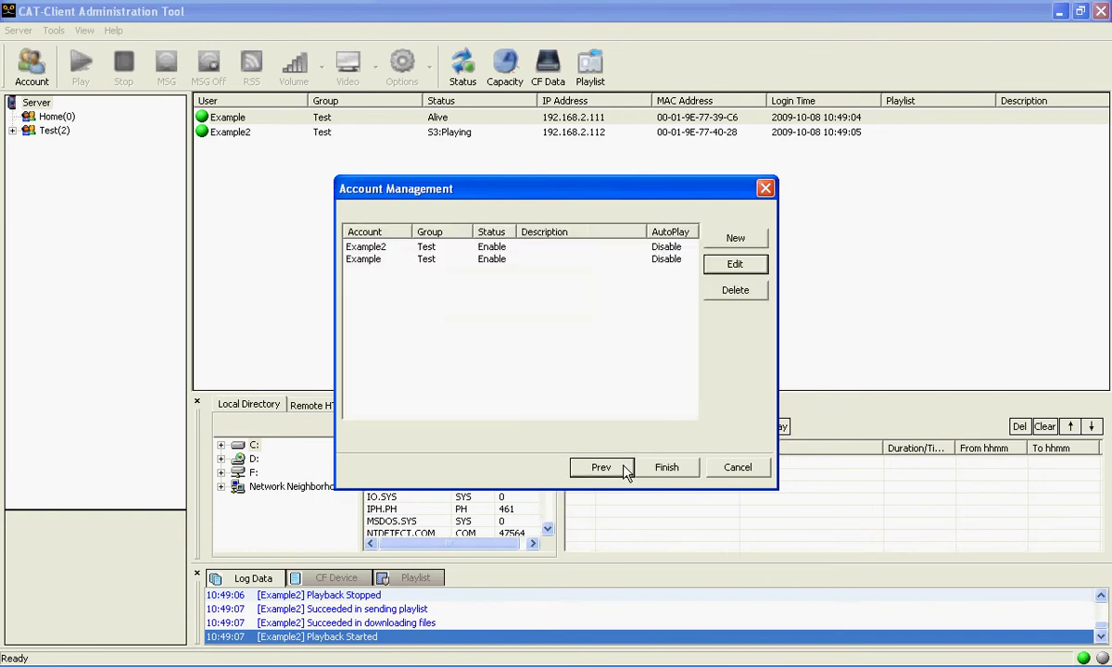
pyautogui.click(667, 469)
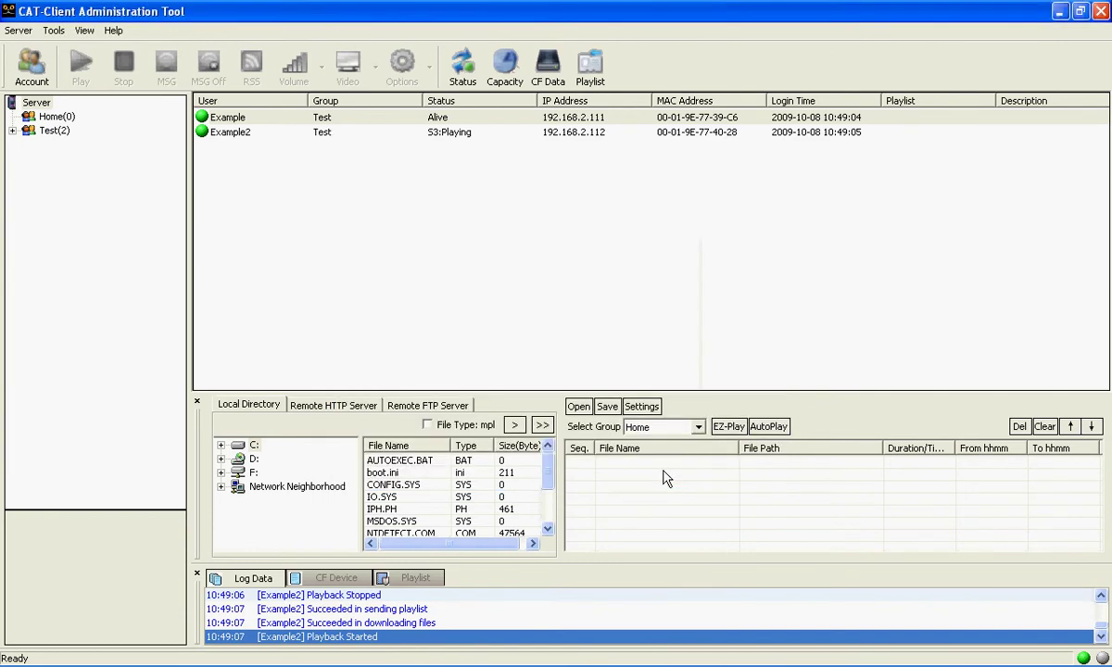
# Expand Test(2) to list Example and Example2, then show the Options command list
pyautogui.click(54, 130)
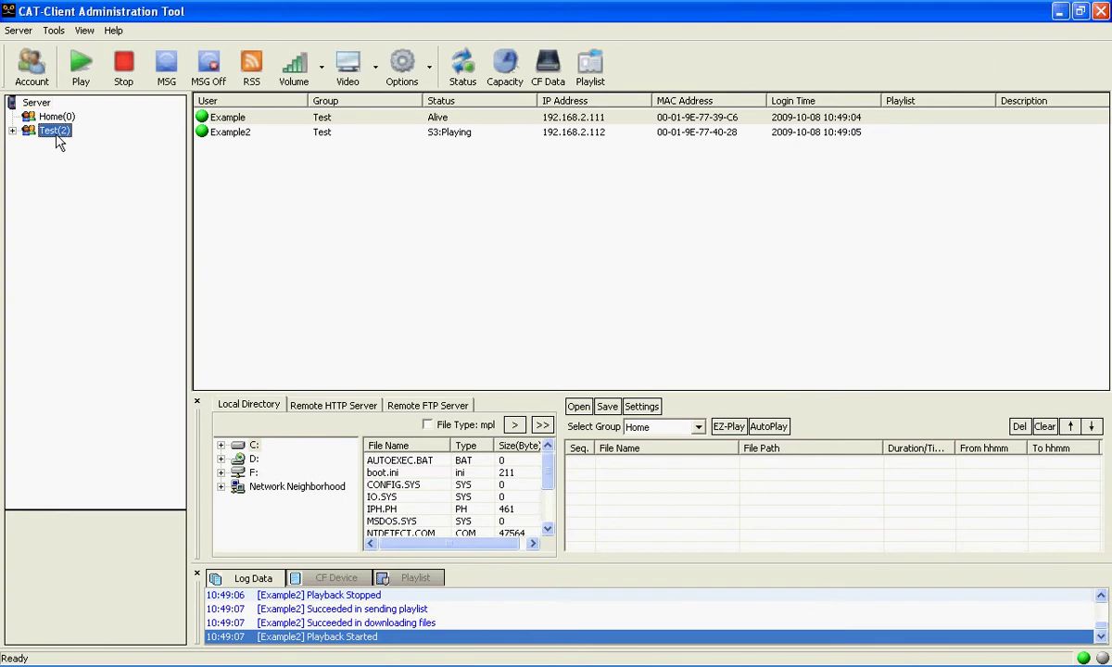
pyautogui.click(13, 130)
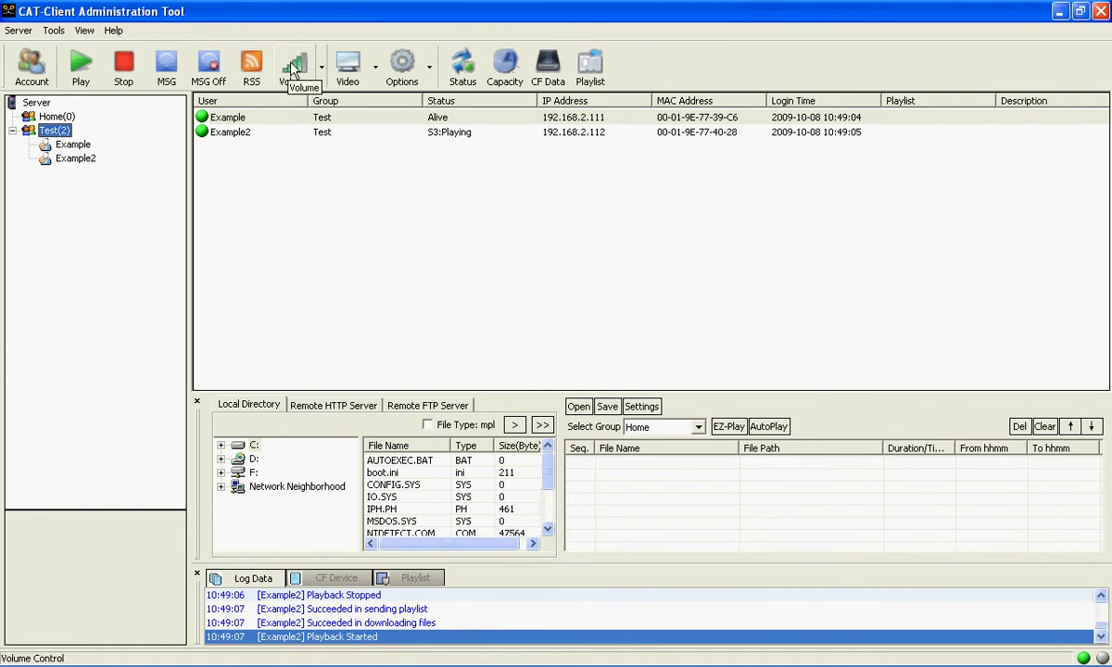
pyautogui.click(431, 74)
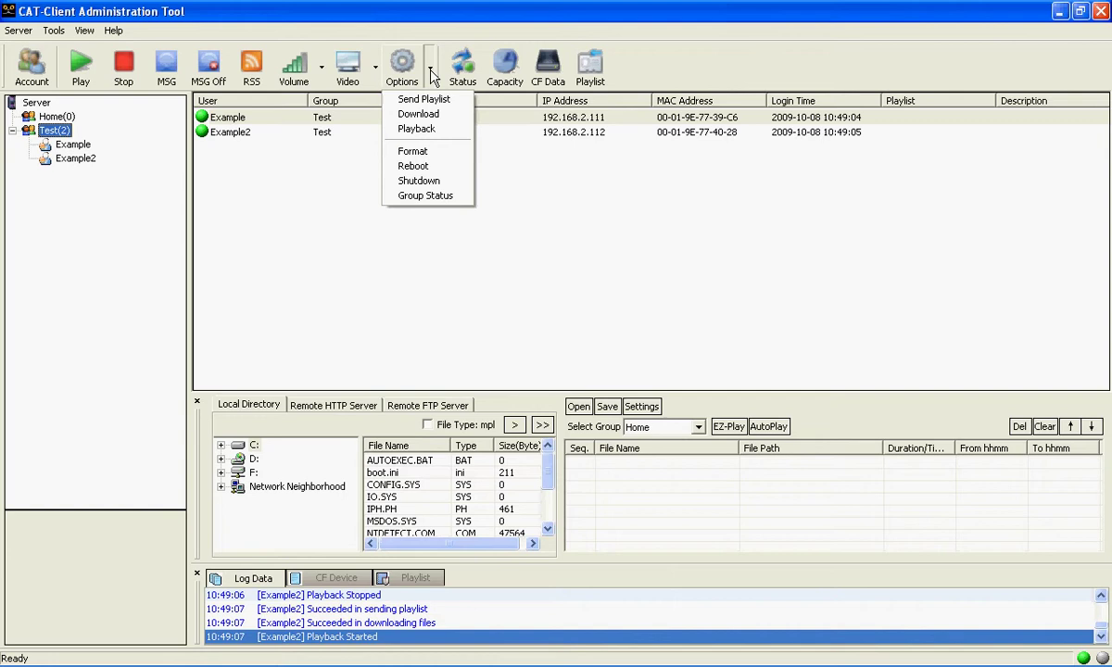
# Dismiss the Options menu and read the CF playlist from the Test players
pyautogui.click(473, 35)
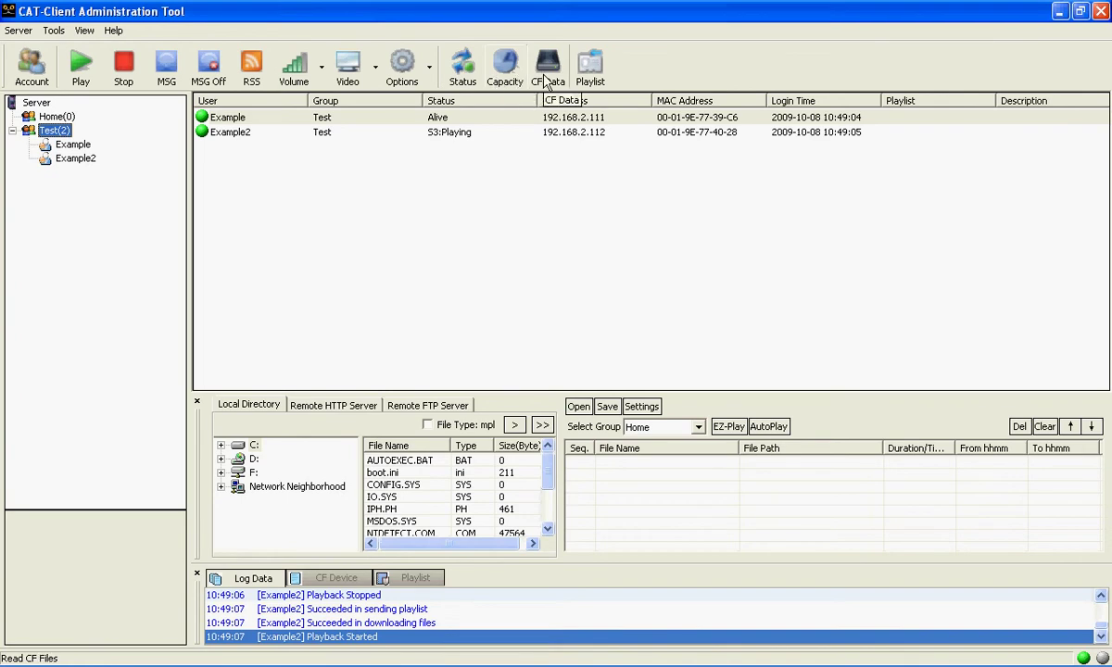
pyautogui.click(593, 74)
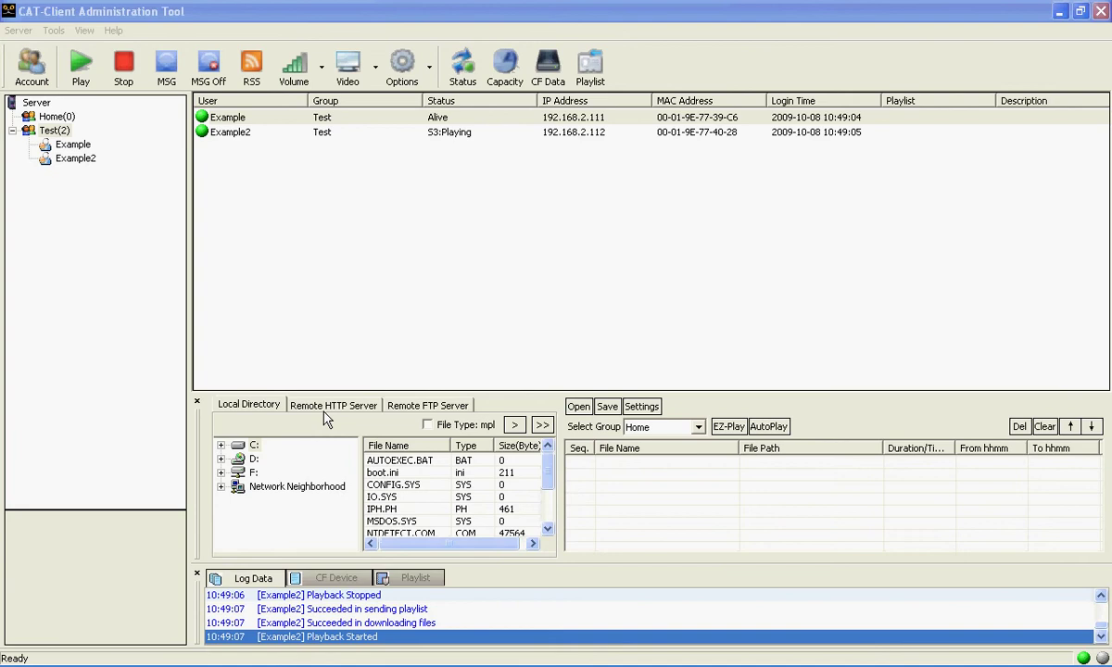
# Browse drive F: down through Data and Share into the Marketing folder
pyautogui.click(220, 474)
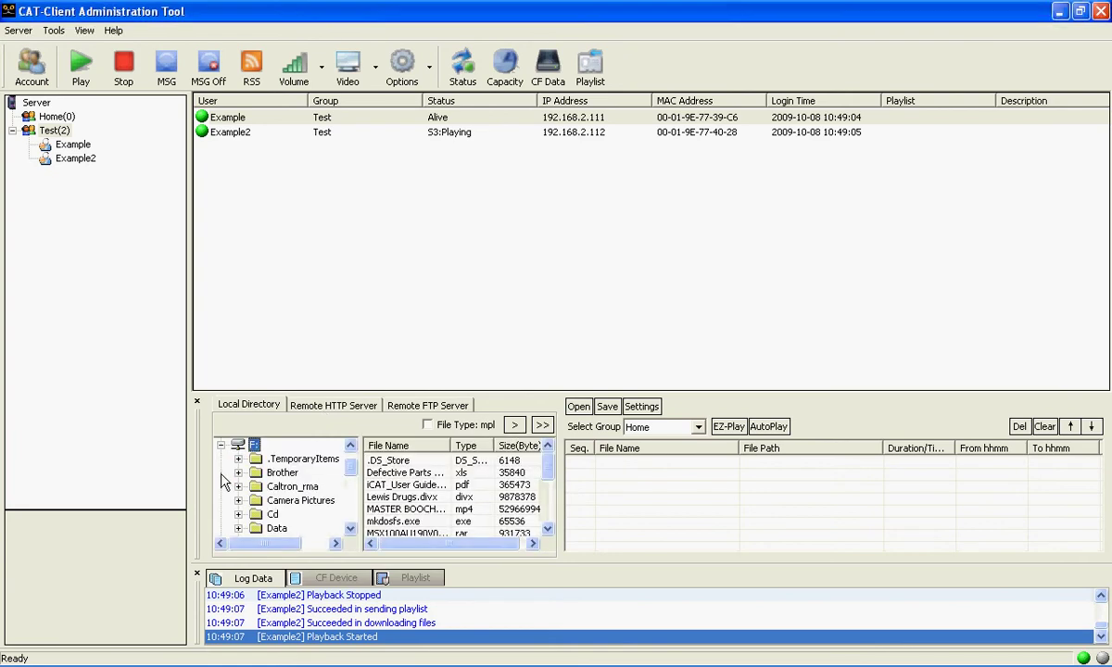
pyautogui.scroll(-1, 287, 491)
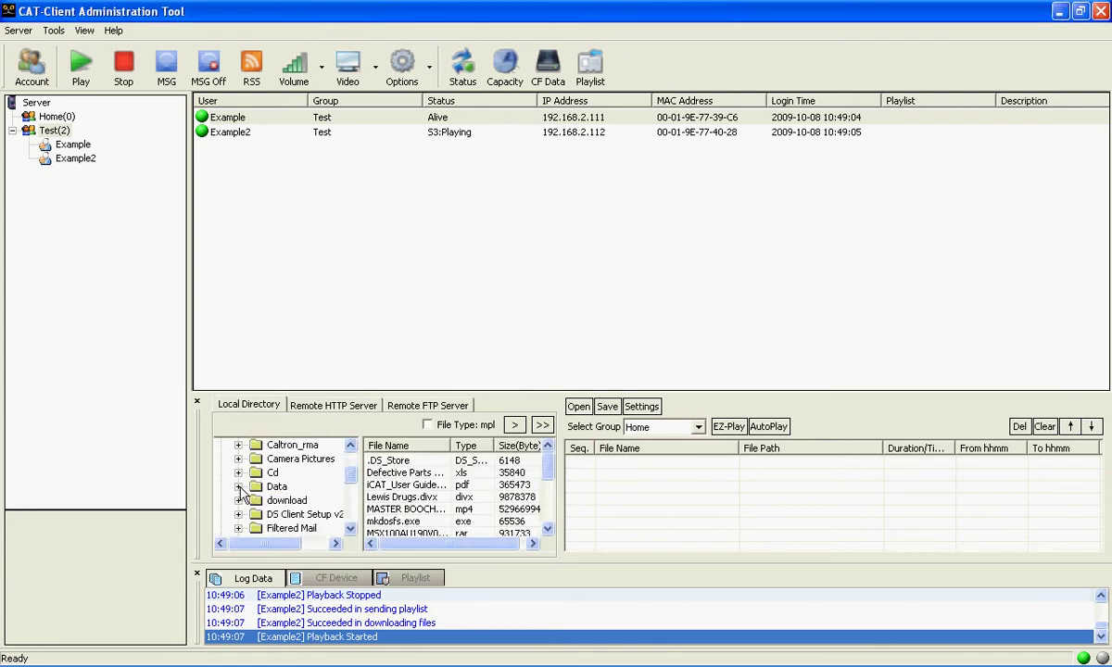
pyautogui.doubleClick(271, 487)
pyautogui.scroll(-2, 271, 494)
pyautogui.doubleClick(264, 473)
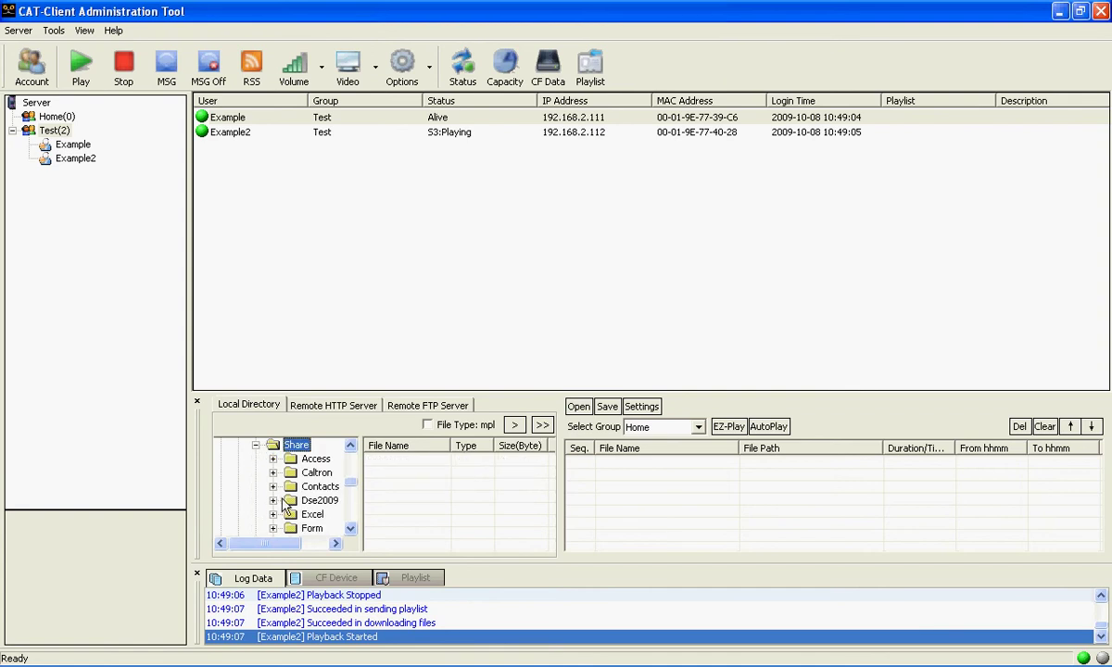
pyautogui.scroll(-1, 278, 486)
pyautogui.scroll(-1, 282, 496)
pyautogui.doubleClick(264, 469)
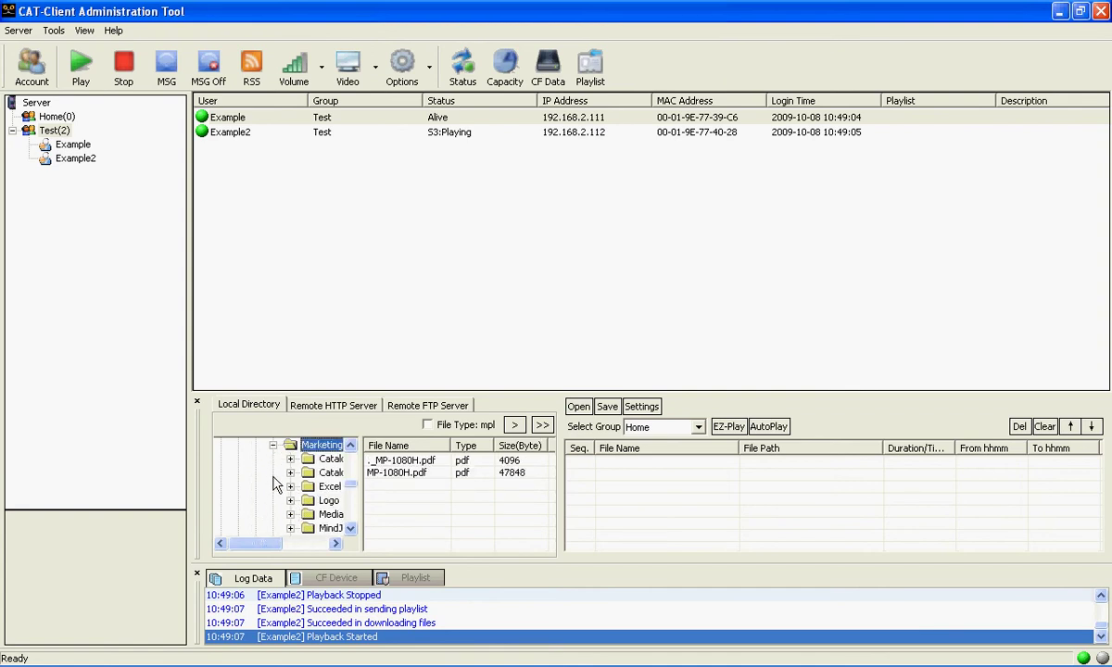
# Open Media files > 480 jpg and select adsolutions.jpg to preview it
pyautogui.click(267, 547)
pyautogui.doubleClick(264, 514)
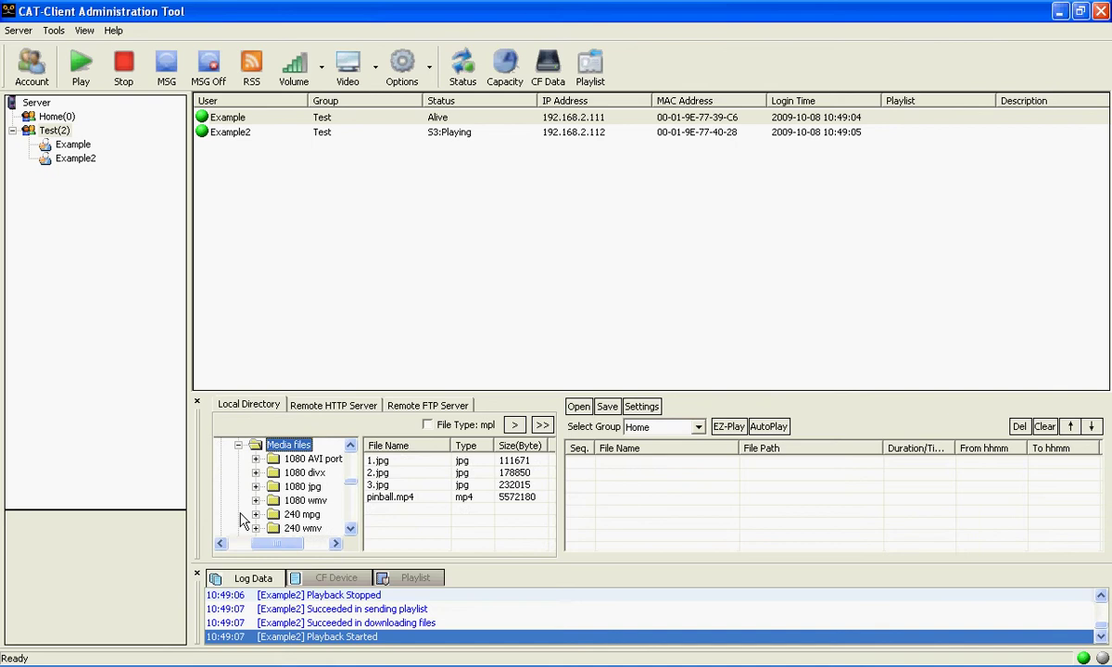
pyautogui.scroll(-1, 276, 515)
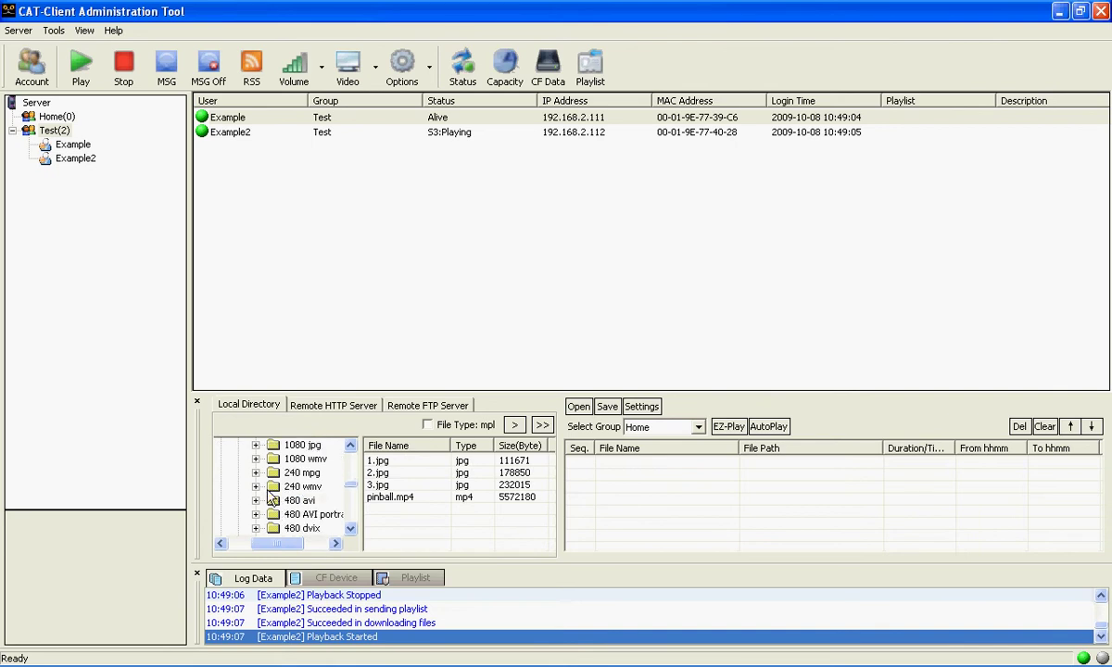
pyautogui.scroll(-1, 259, 497)
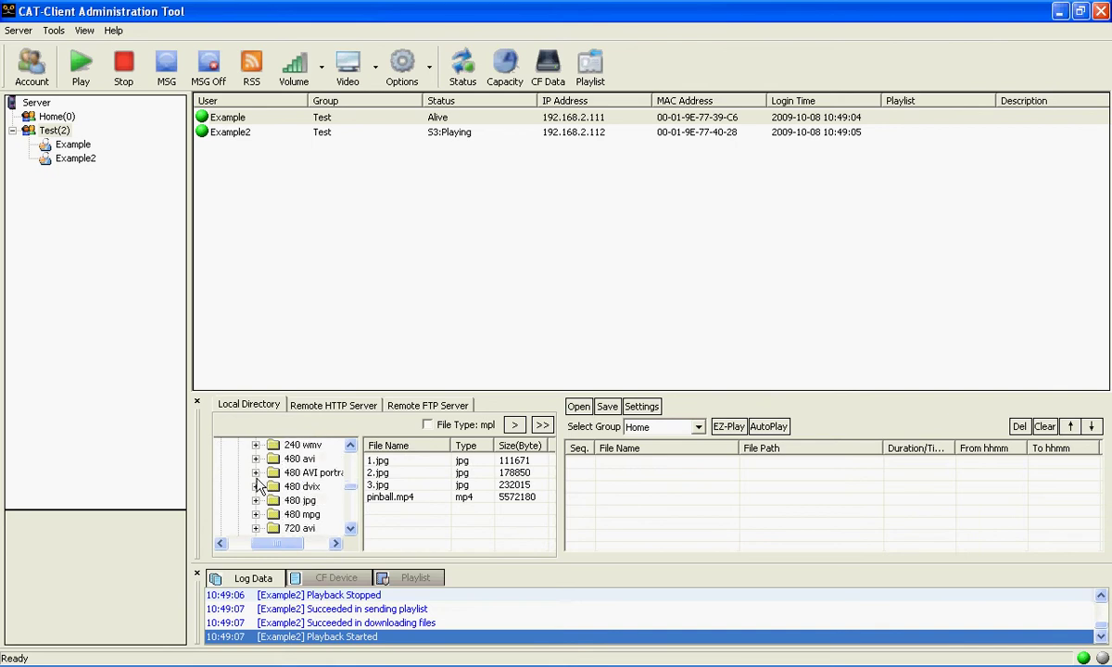
pyautogui.click(260, 503)
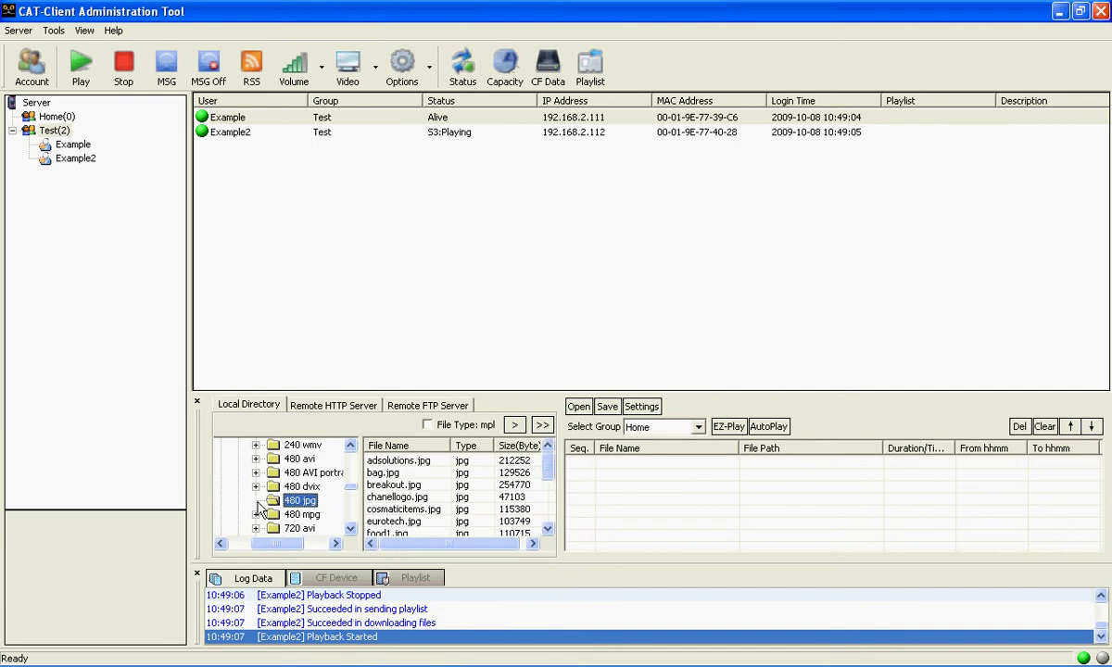
pyautogui.click(402, 463)
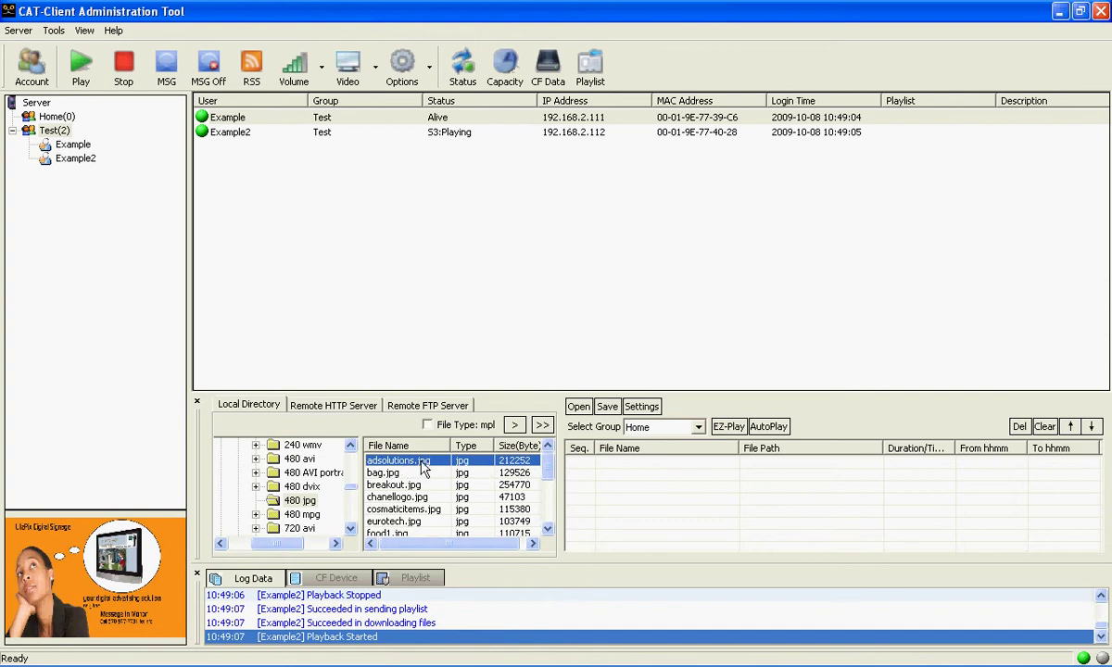
# Add adsolutions.jpg to the playlist as entry 1 with the '>' button
pyautogui.click(514, 425)
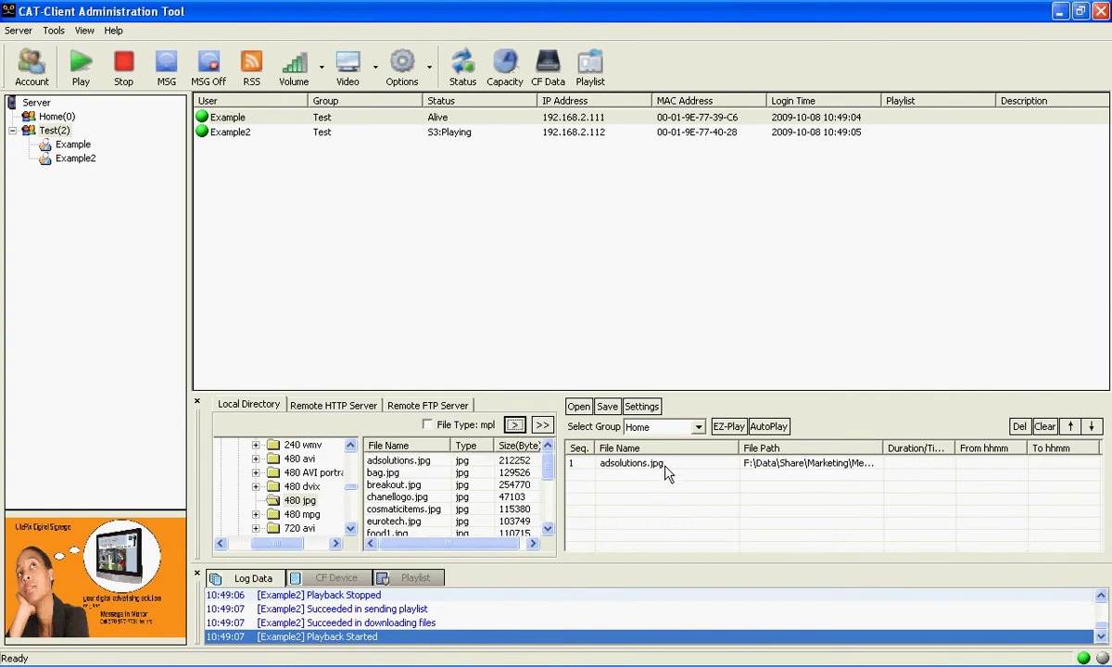